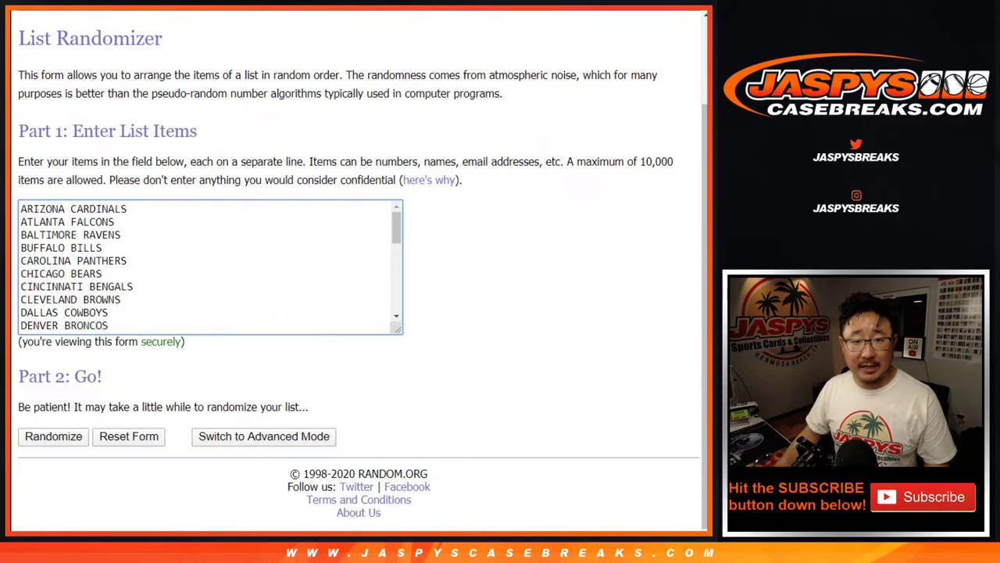
- Randomize the list of participant names five times in the List Randomizer
left_click(45, 261)
key("ctrl+Tab")
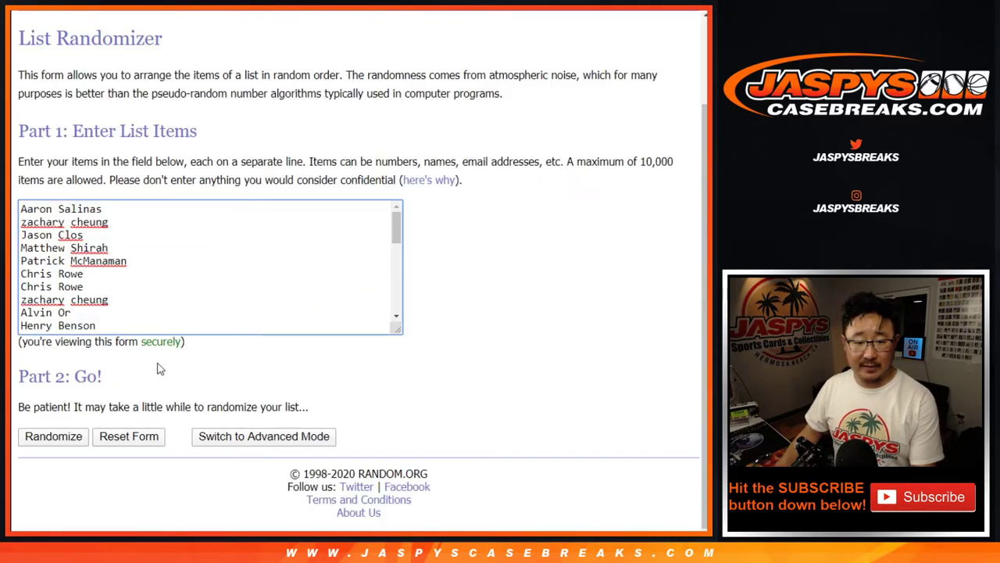
left_click(36, 442)
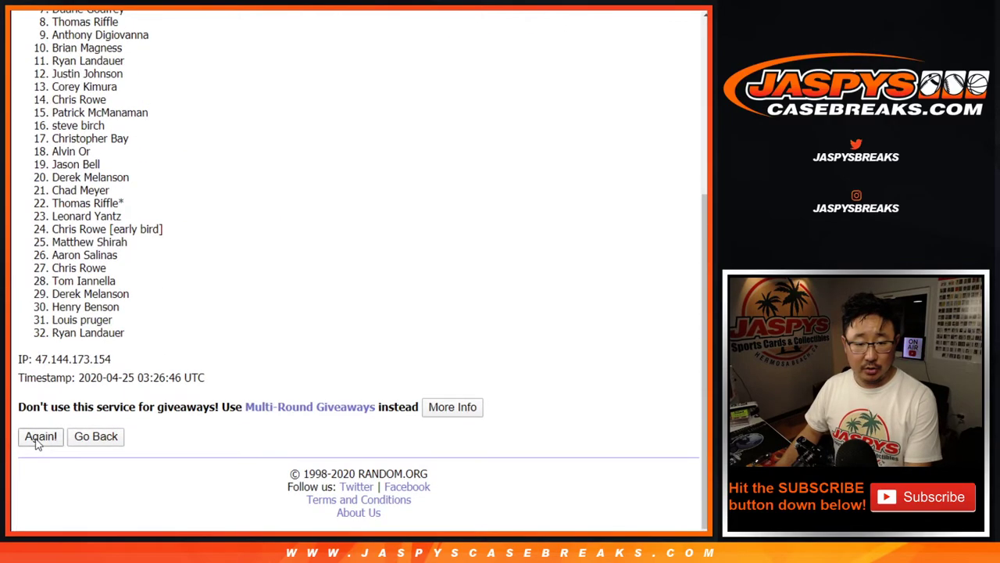
left_click(36, 443)
left_click(36, 442)
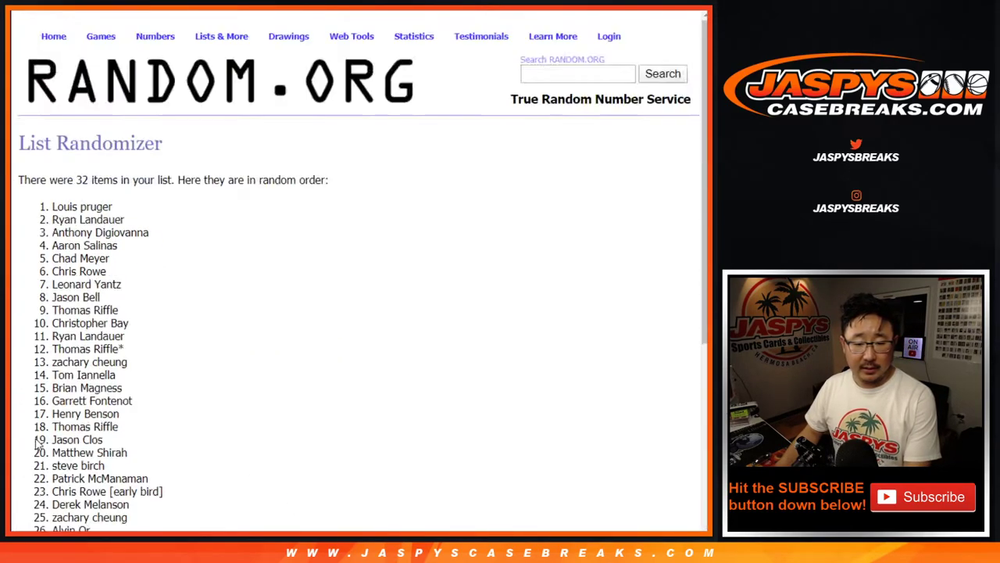
left_click(39, 438)
left_click(39, 437)
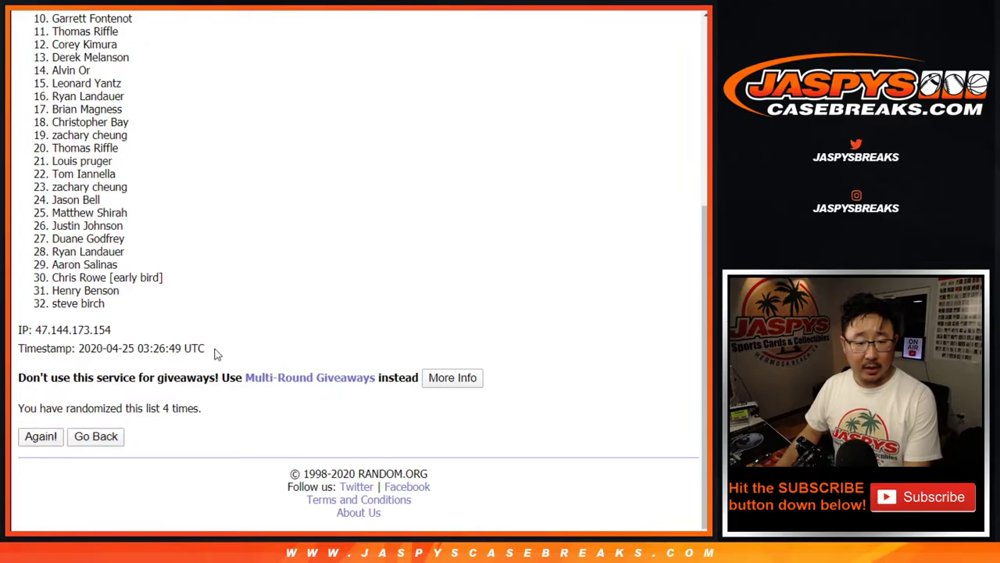
- Copy the complete randomized name list and paste it into Sheet1 of the Google Sheets break spreadsheet, starting at cell A1
scroll(184, 268, "up", 5)
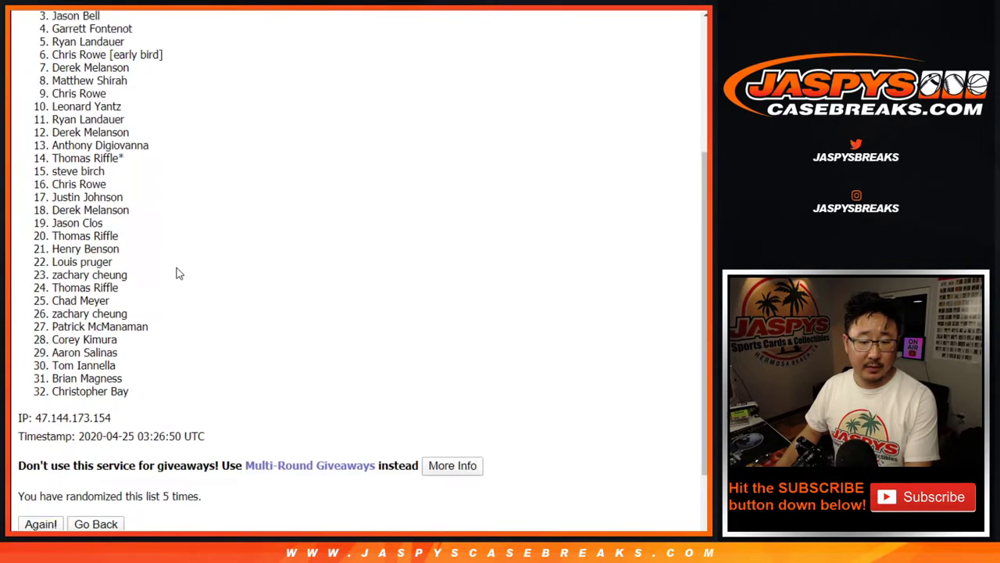
left_click_drag(54, 207, 137, 295)
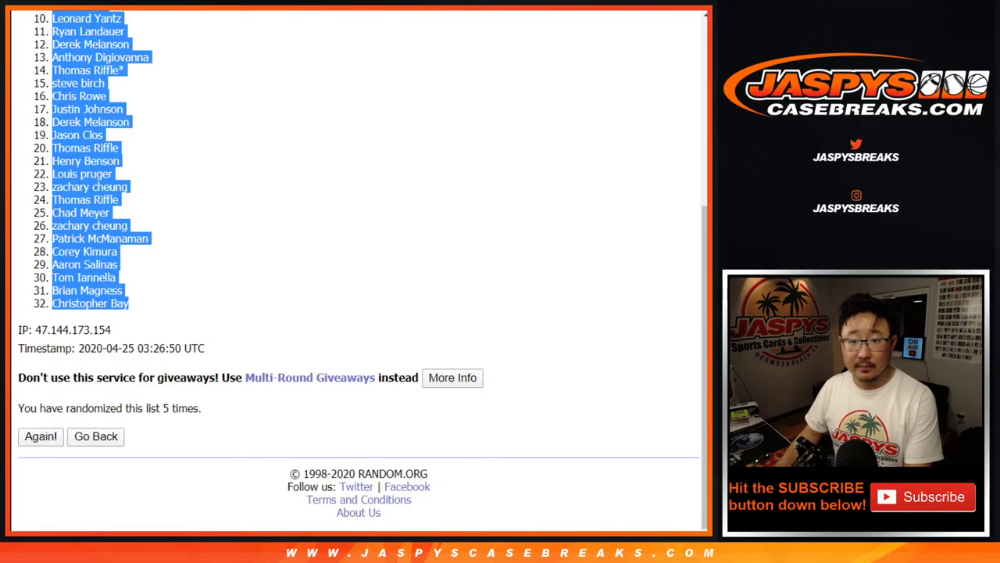
key("alt+Tab")
left_click(109, 526)
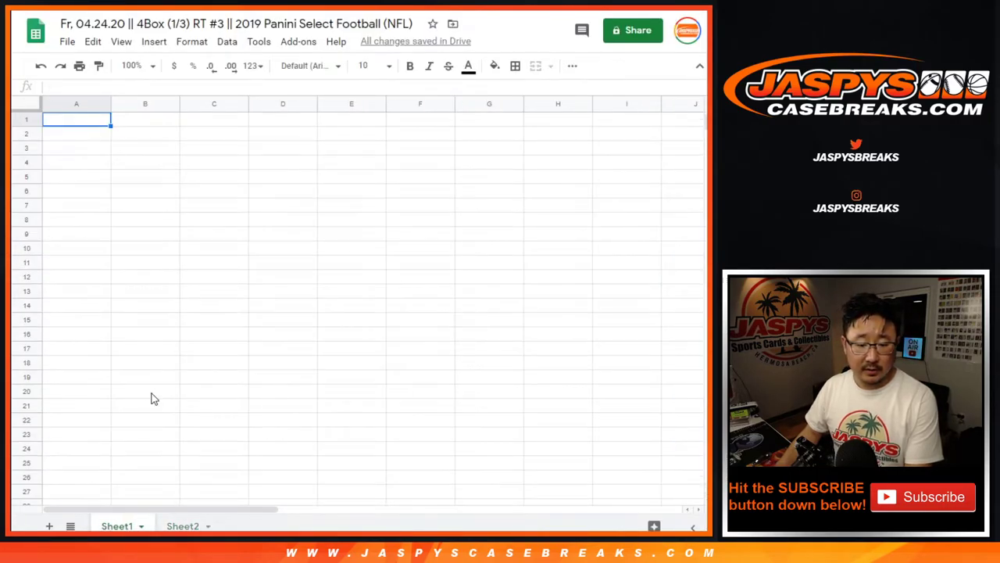
right_click(81, 112)
left_click(121, 106)
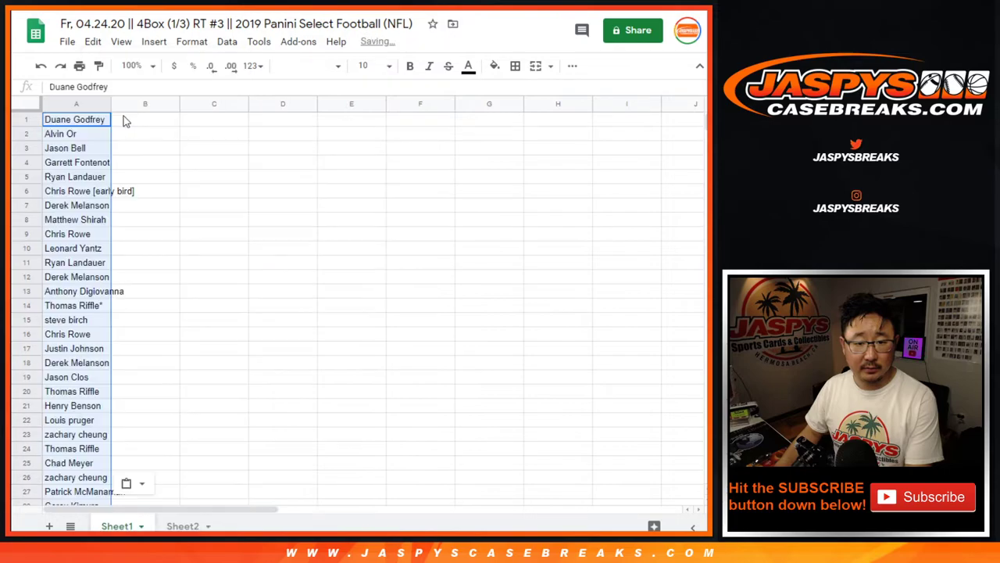
scroll(230, 255, "down", 5)
scroll(231, 254, "up", 5)
- Return to the RANDOM.ORG List Randomizer holding the NFL teams and randomize that list five times
key("alt+Tab")
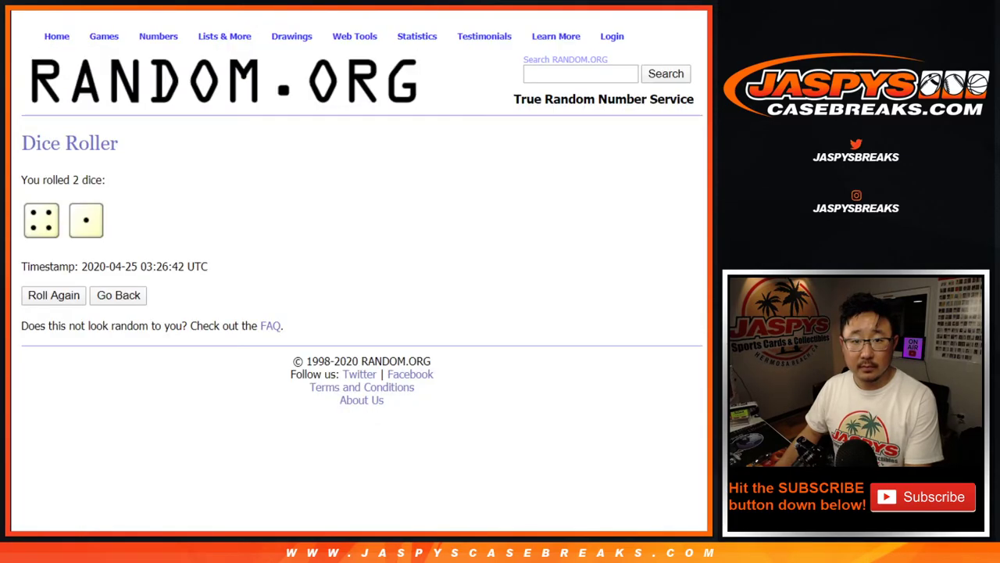
key("ctrl+Tab")
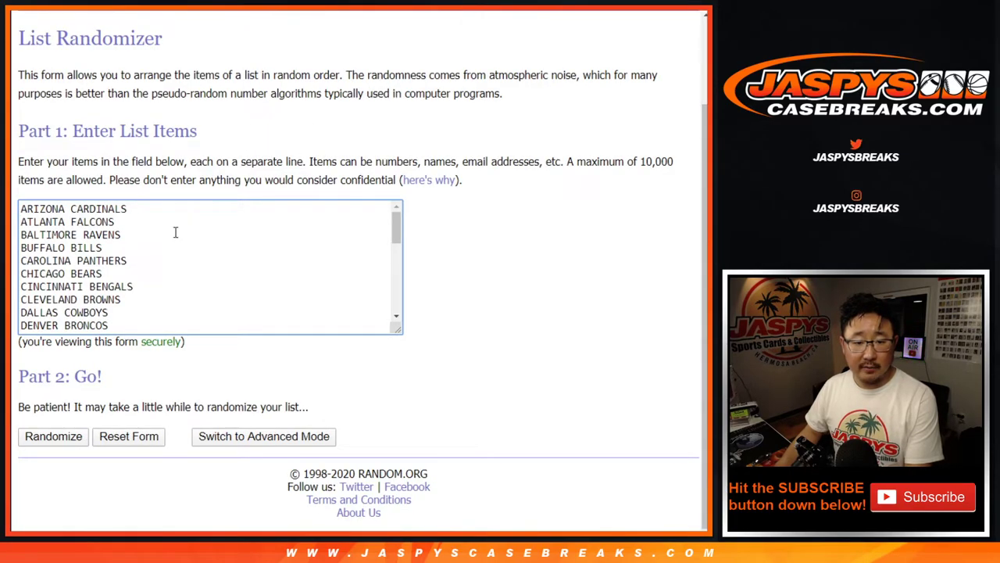
key("ctrl+shift+Tab")
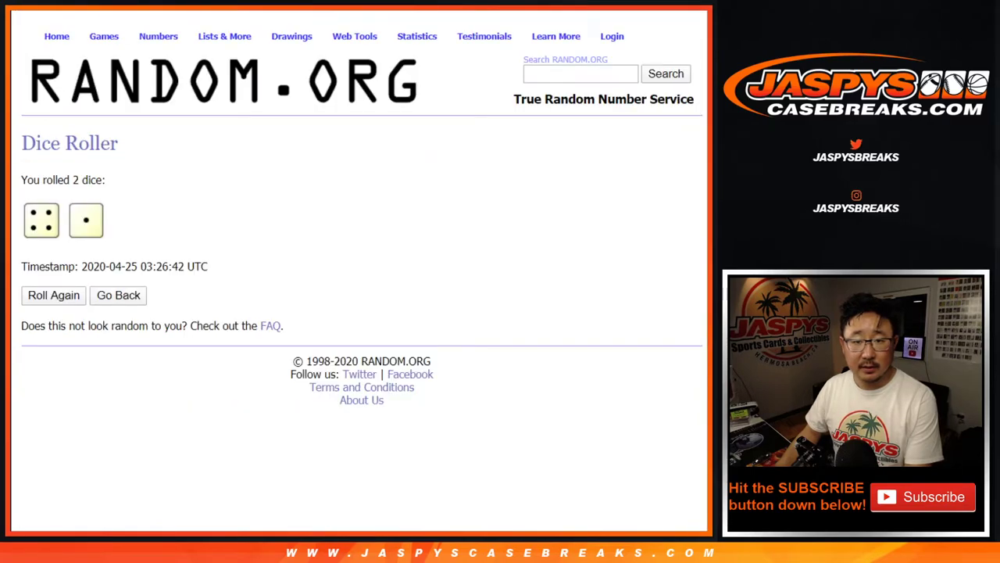
key("ctrl+Tab")
key("ctrl+Tab")
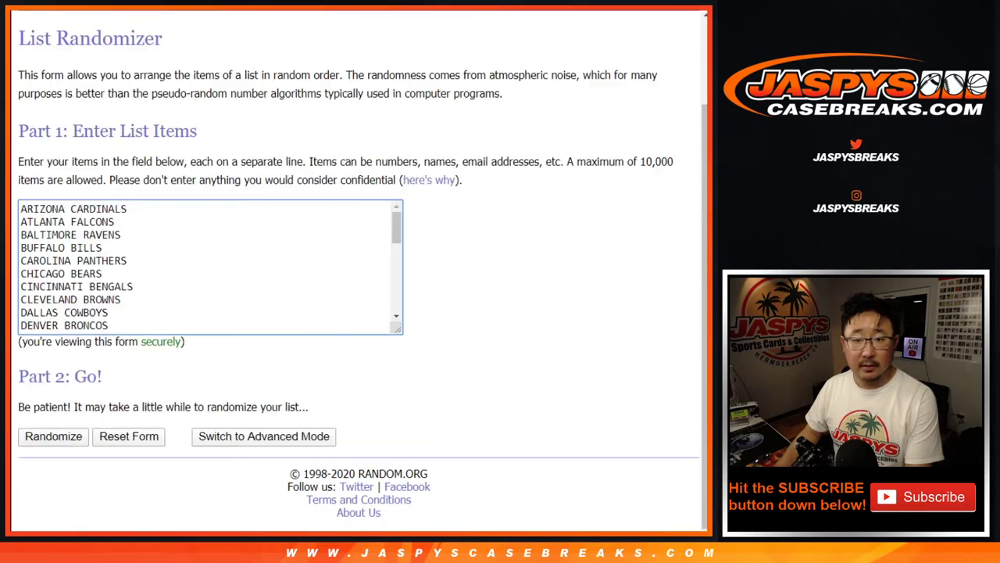
left_click(45, 441)
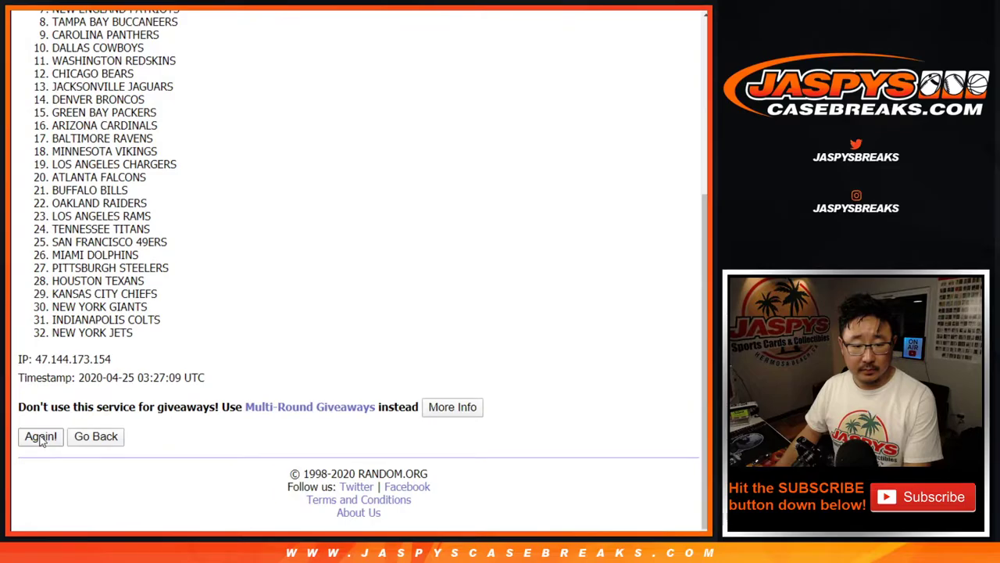
left_click(41, 436)
left_click(40, 436)
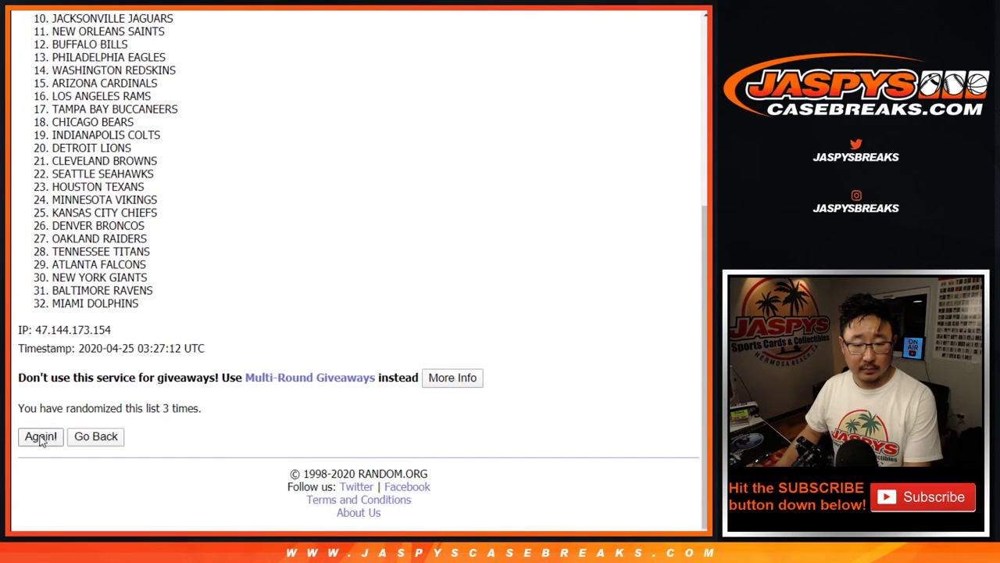
left_click(40, 436)
left_click(41, 436)
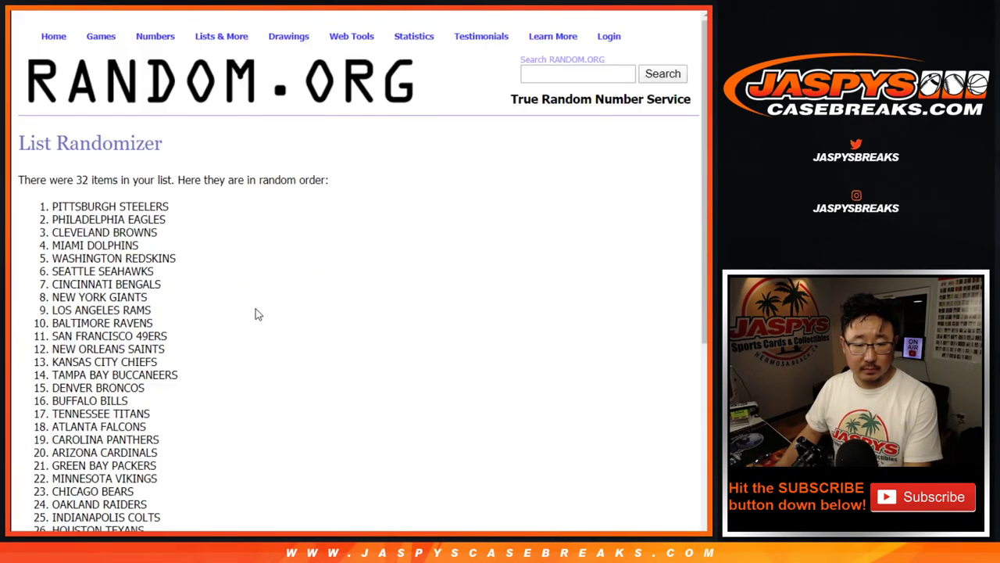
- Copy the complete randomized team list and paste it beside the names in the Google Sheets spreadsheet, starting at cell B1
scroll(190, 321, "up", 5)
left_click_drag(53, 205, 207, 306)
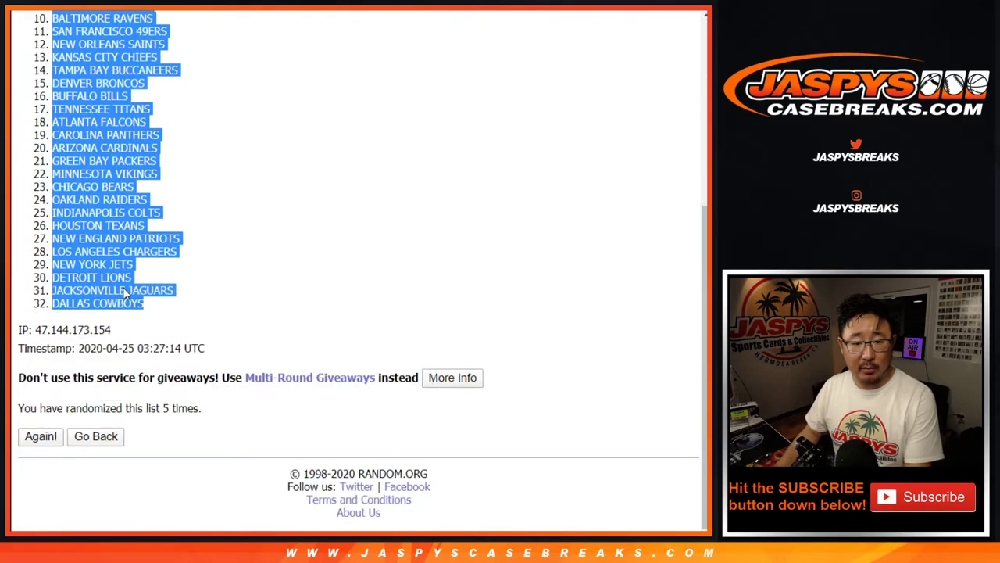
key("alt+Tab")
left_click(138, 125)
right_click(139, 125)
left_click(168, 105)
- Format the whole sheet in the Nunito font at size 12
left_click(35, 104)
left_click(307, 66)
key("Return")
left_click(368, 65)
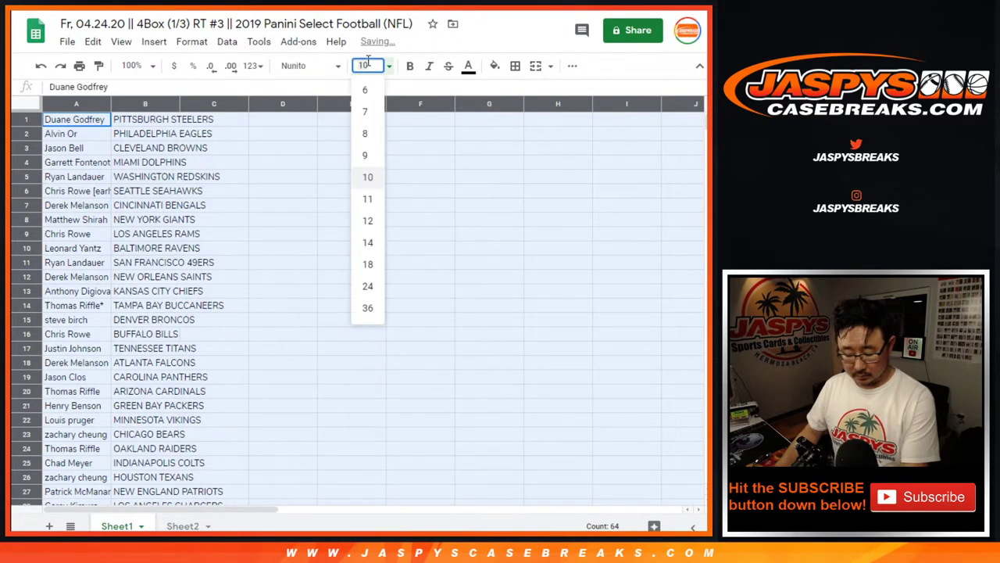
type("12")
key("Return")
- Set the sheet zoom to 125% and fit the widths of columns A and B to their contents
left_click(134, 66)
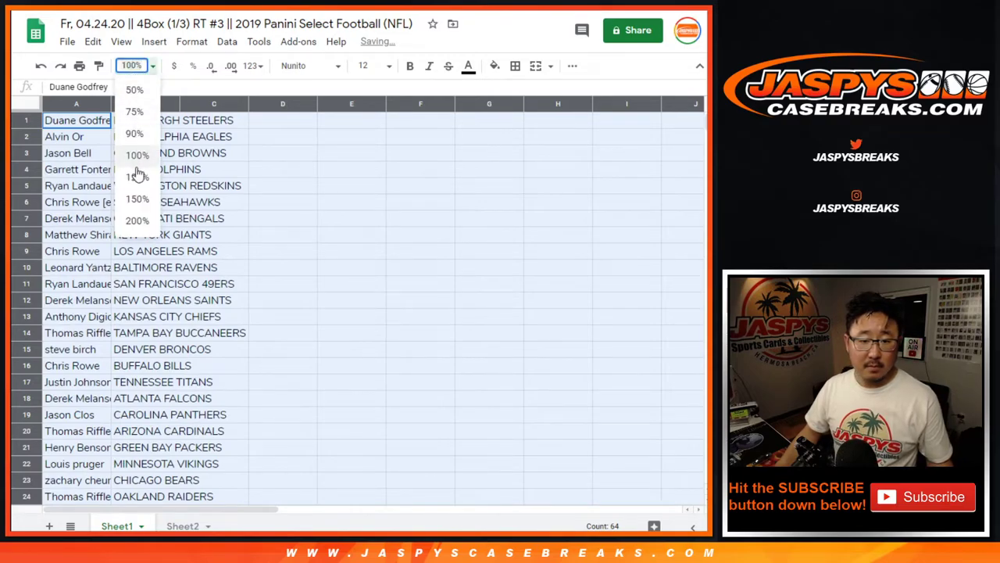
left_click(138, 177)
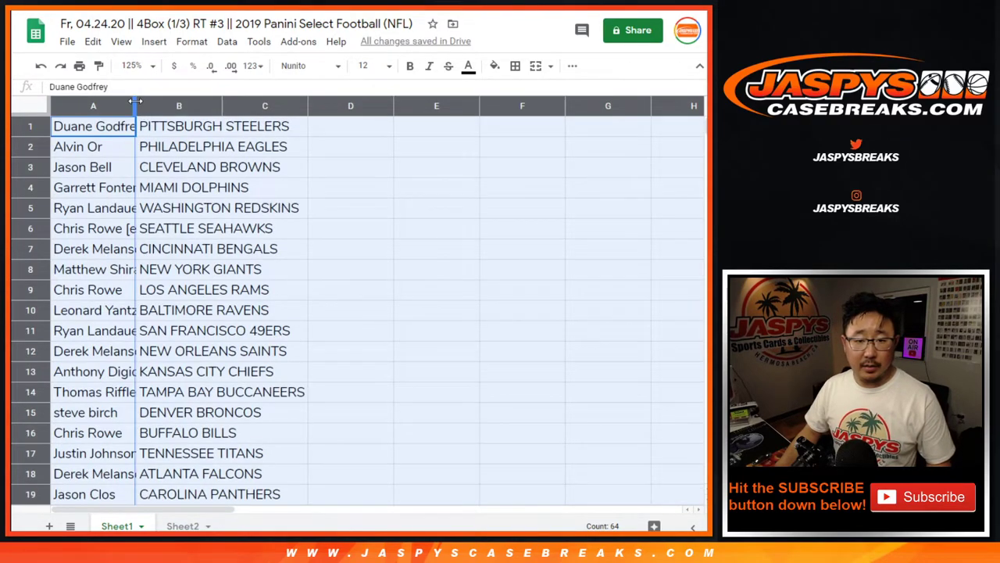
double_click(133, 111)
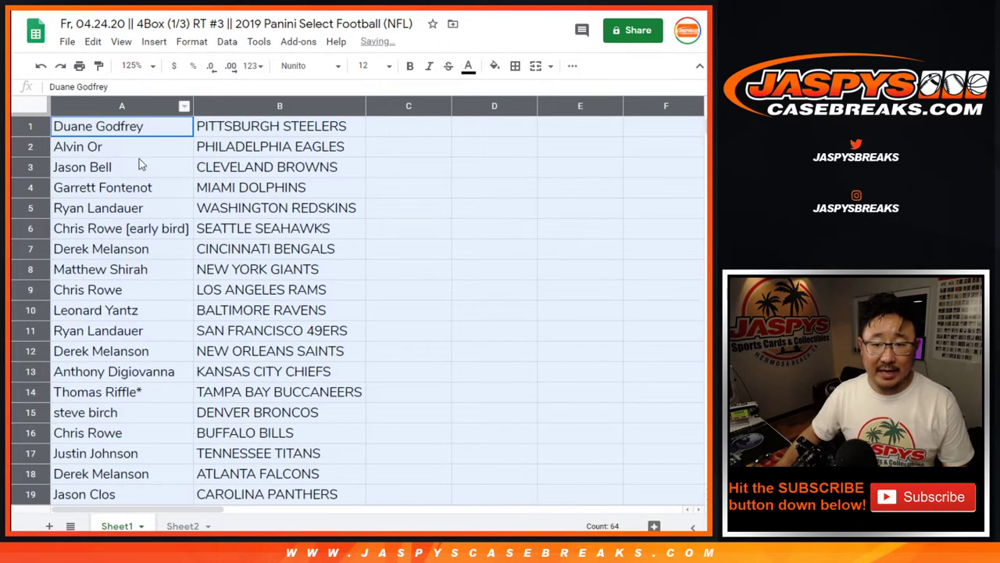
- Review the participant and team pairings one row at a time, highlighting each from row 3 to row 32
left_click(41, 172)
left_click(39, 189)
left_click(33, 211)
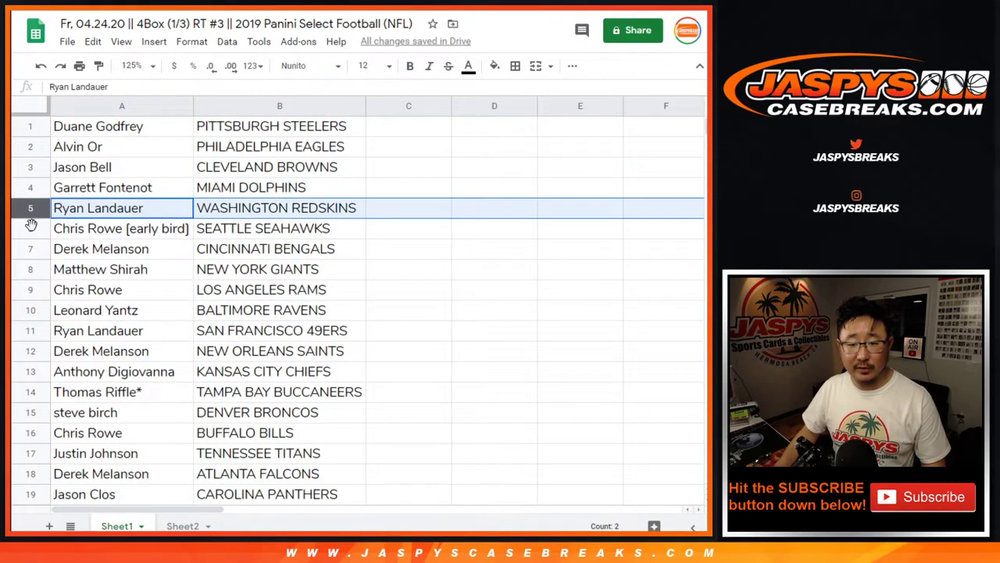
left_click(32, 229)
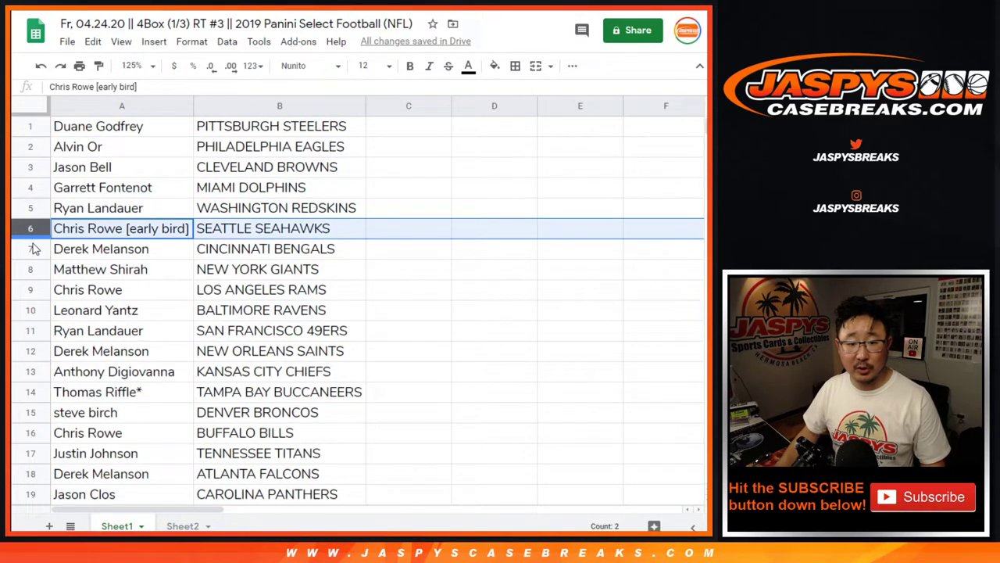
left_click(33, 248)
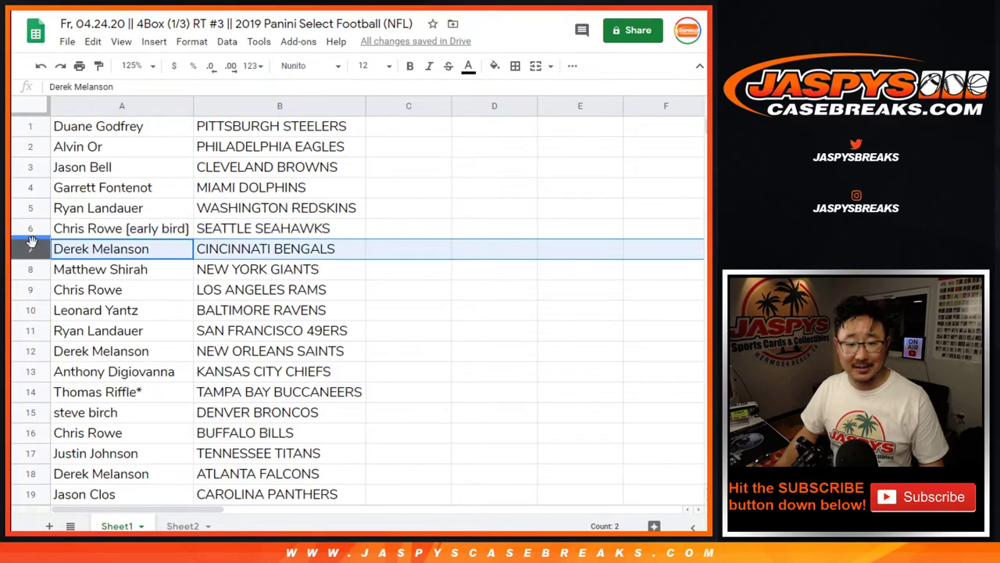
left_click(34, 270)
left_click(33, 289)
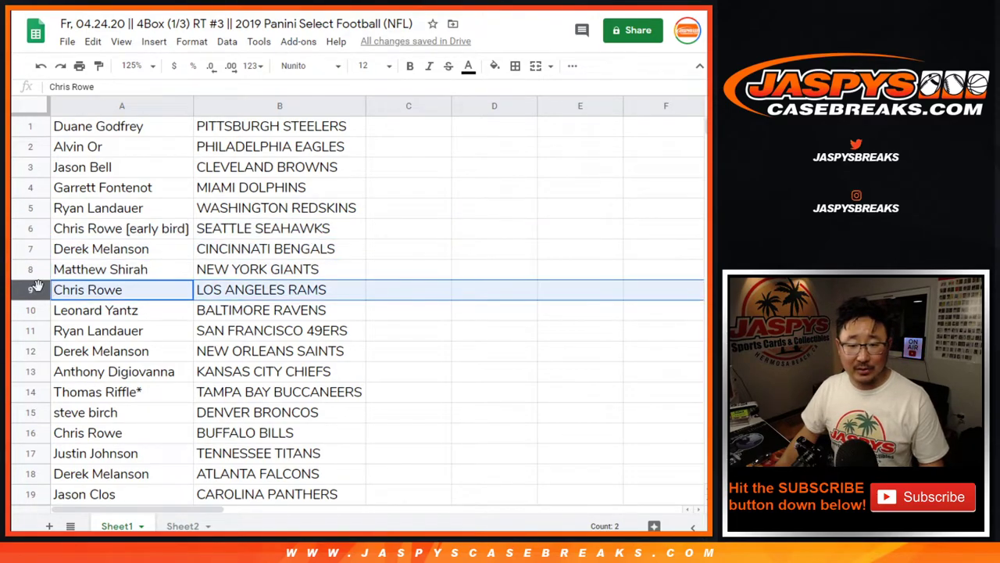
scroll(39, 290, "down", 2)
scroll(120, 238, "down", 1)
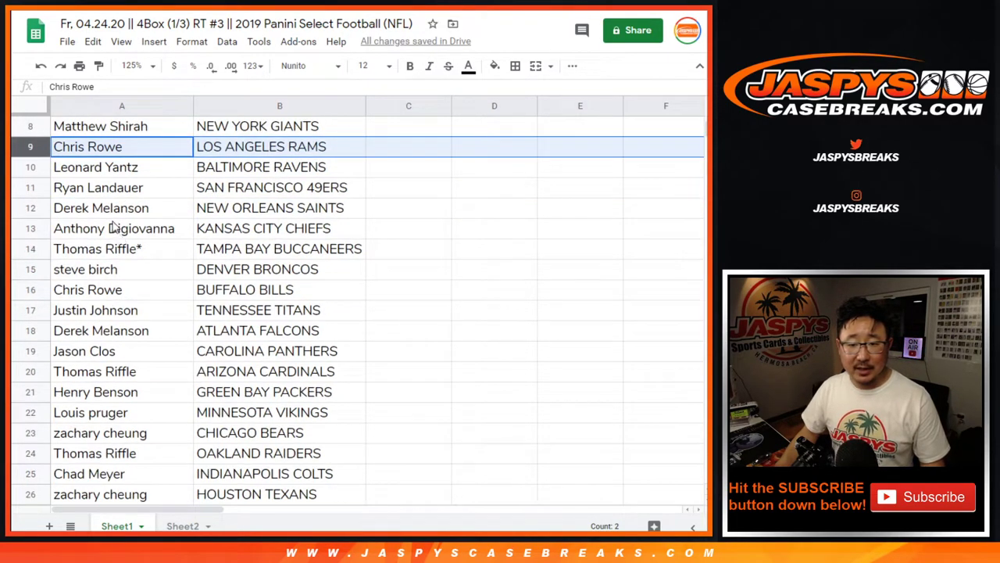
left_click(34, 167)
left_click(35, 188)
left_click(33, 207)
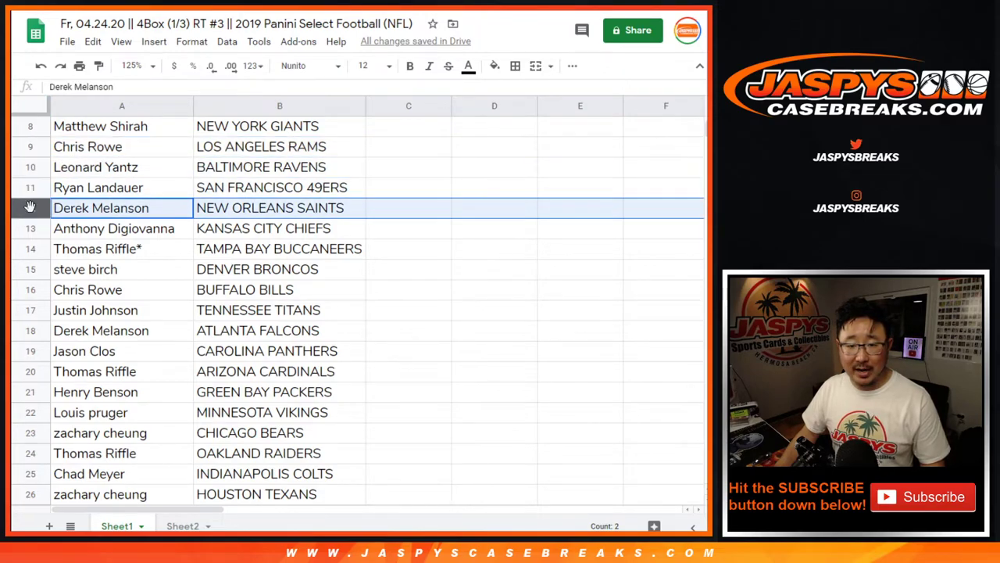
left_click(31, 227)
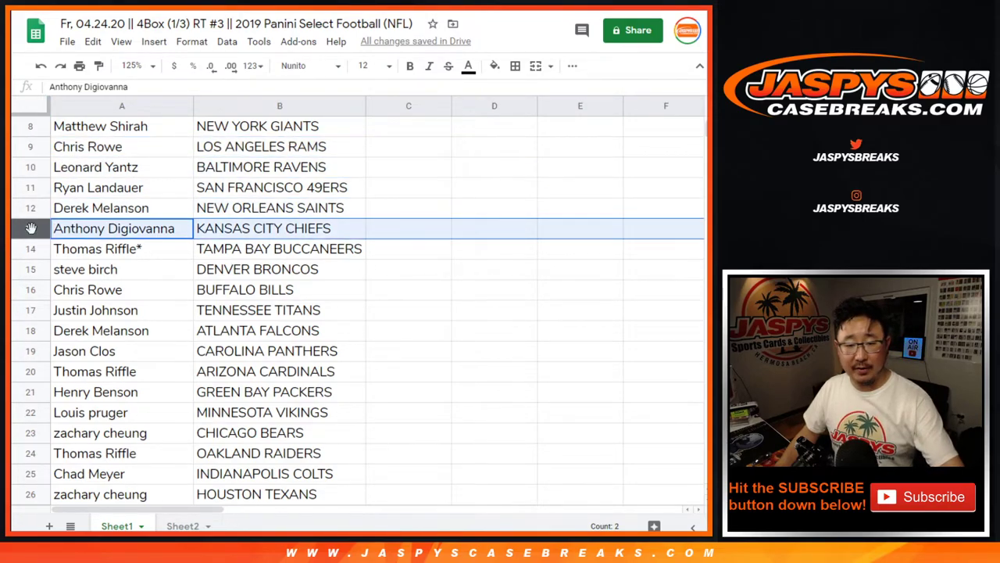
left_click(32, 249)
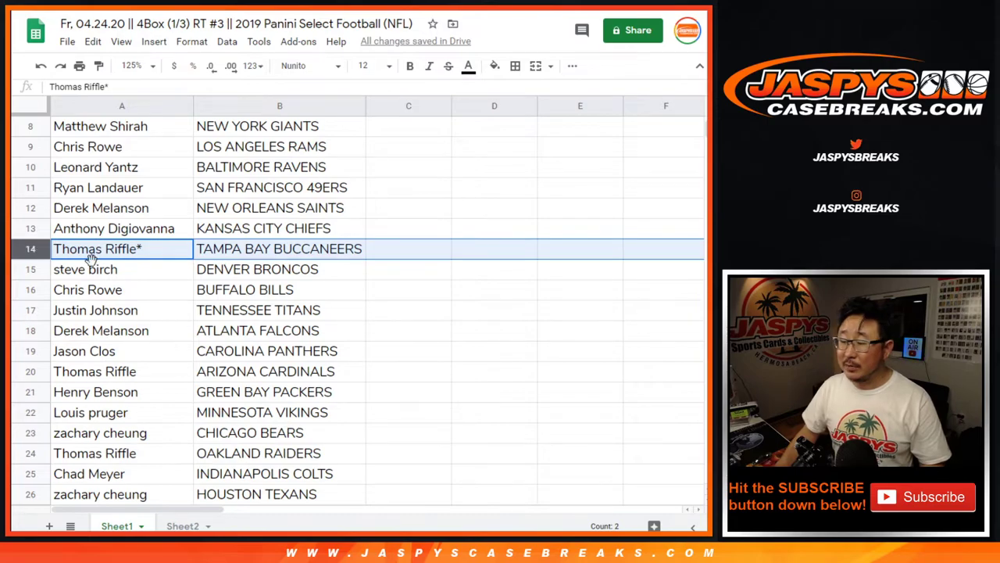
scroll(119, 264, "down", 2)
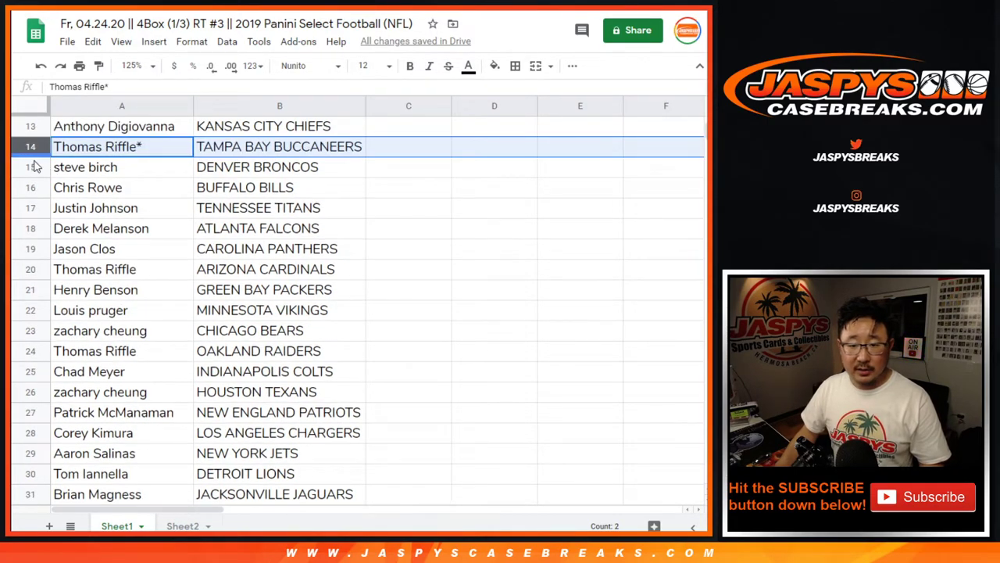
left_click(31, 166)
left_click(31, 187)
left_click(31, 208)
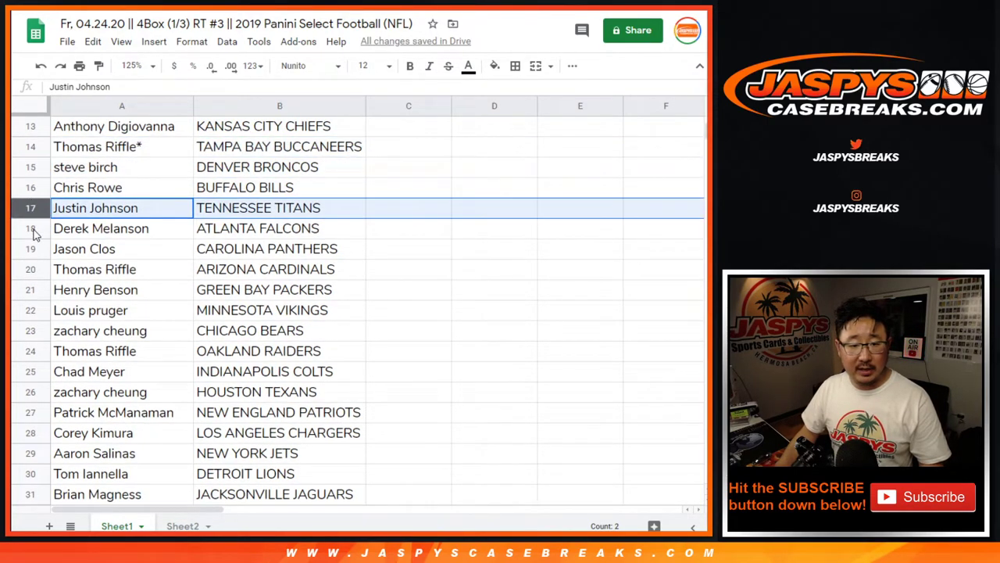
left_click(30, 229)
left_click(32, 249)
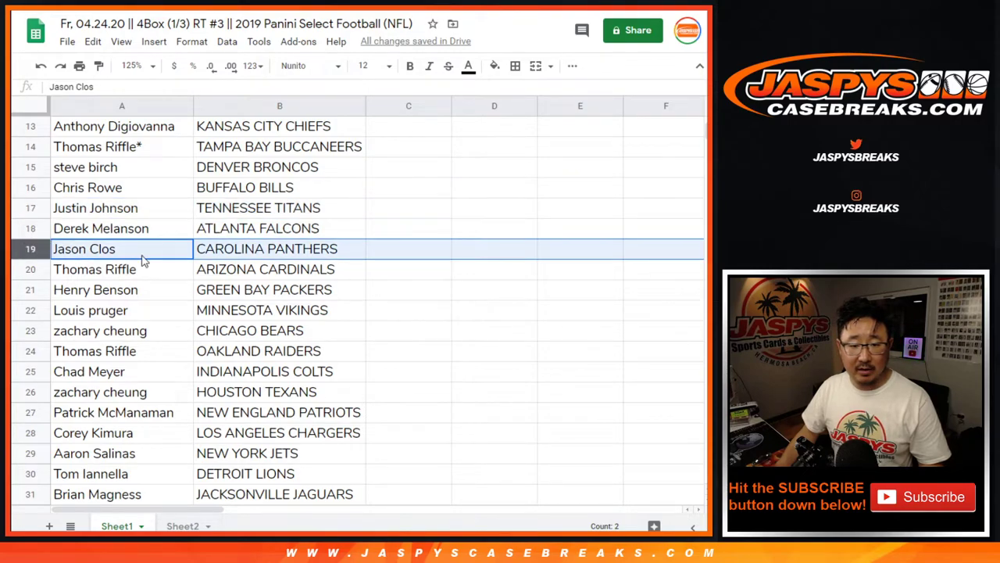
scroll(144, 260, "down", 2)
scroll(143, 260, "down", 1)
left_click(35, 168)
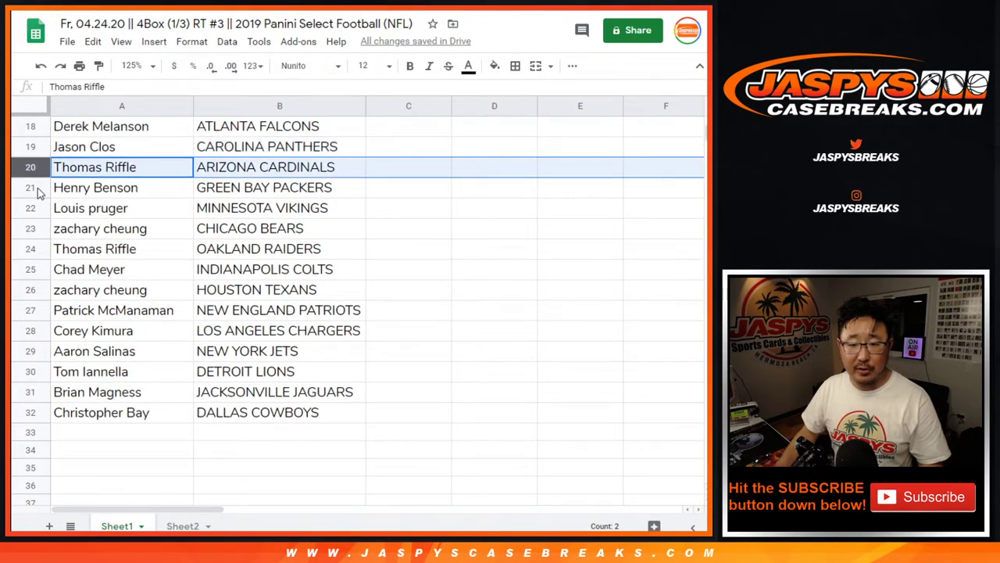
left_click(35, 188)
left_click(36, 208)
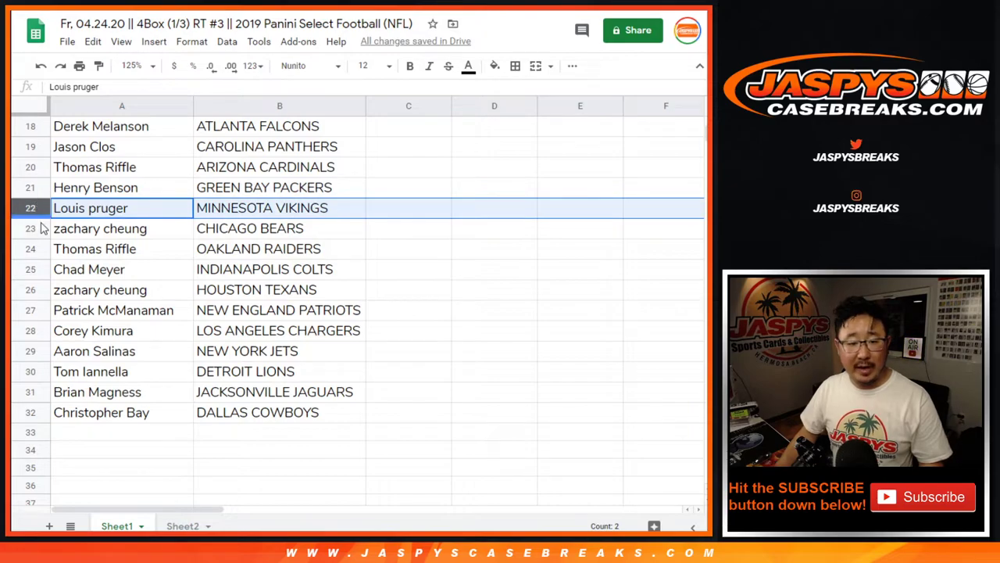
left_click(36, 228)
left_click(41, 249)
left_click(42, 269)
scroll(112, 269, "down", 2)
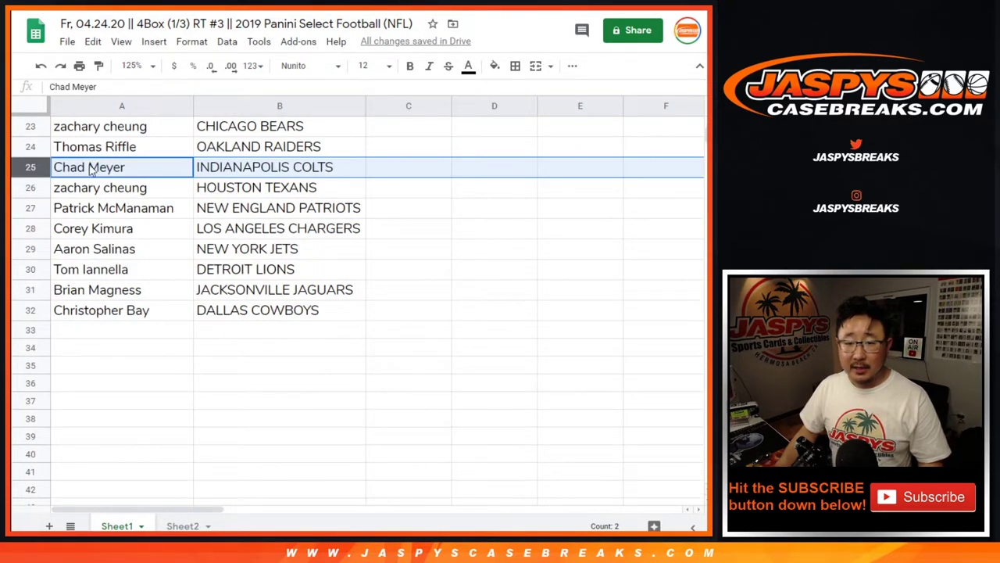
left_click(29, 188)
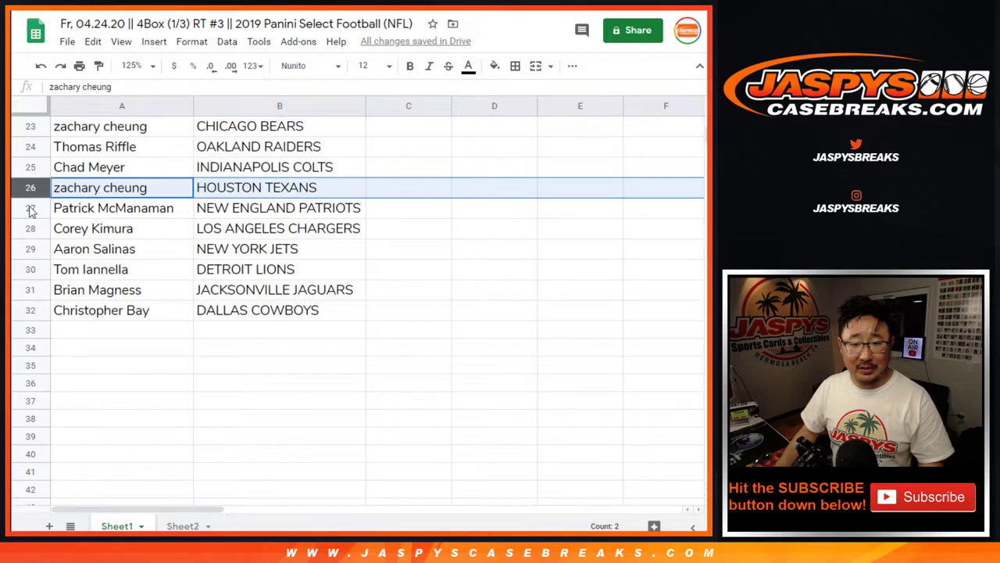
left_click(29, 207)
left_click(30, 225)
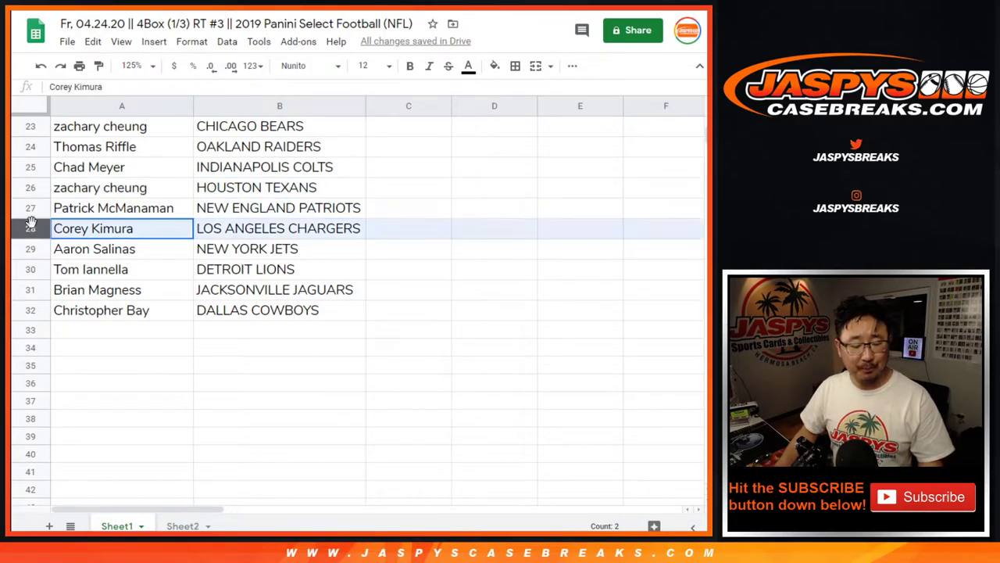
left_click(35, 192)
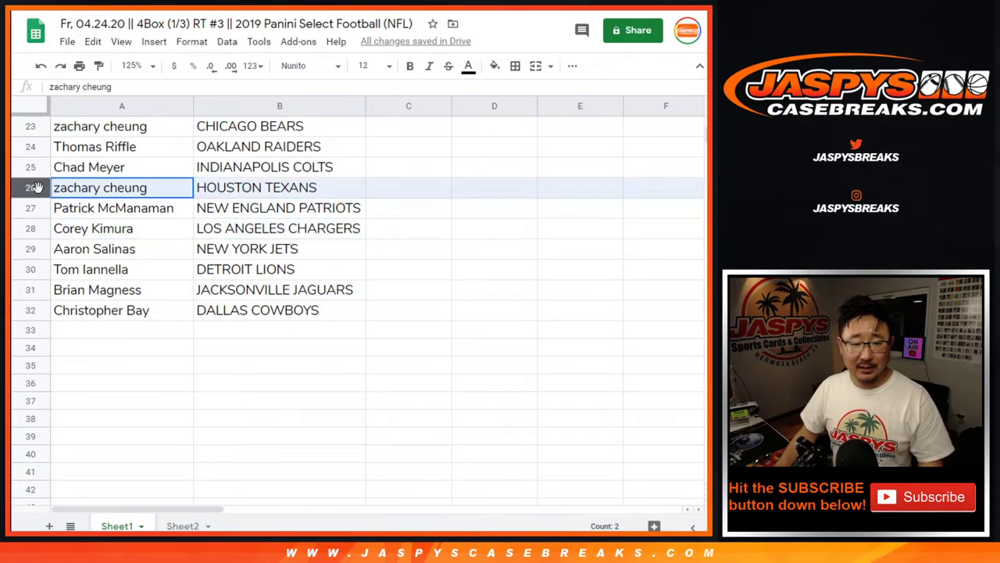
left_click(32, 228)
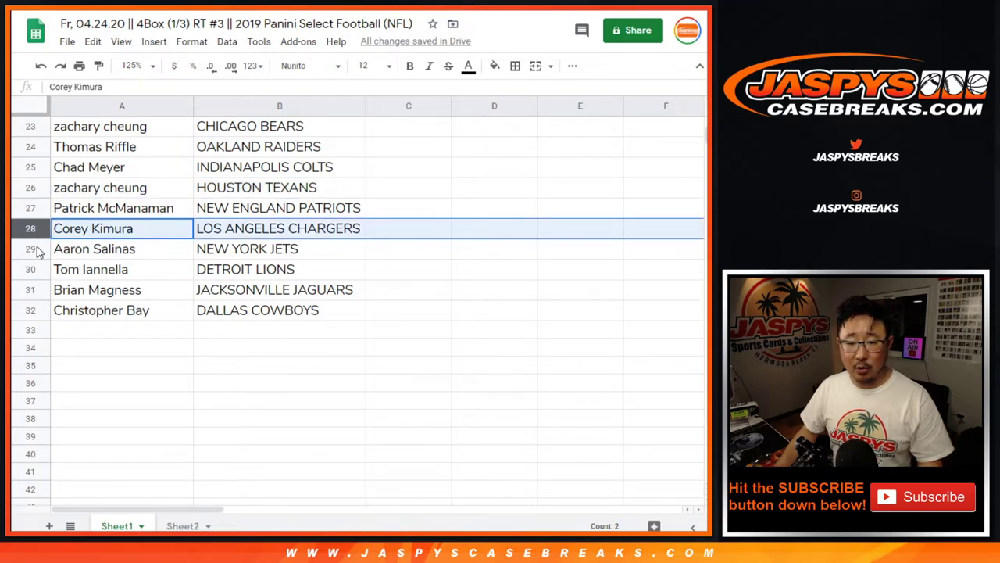
left_click(36, 249)
left_click(38, 269)
left_click(37, 289)
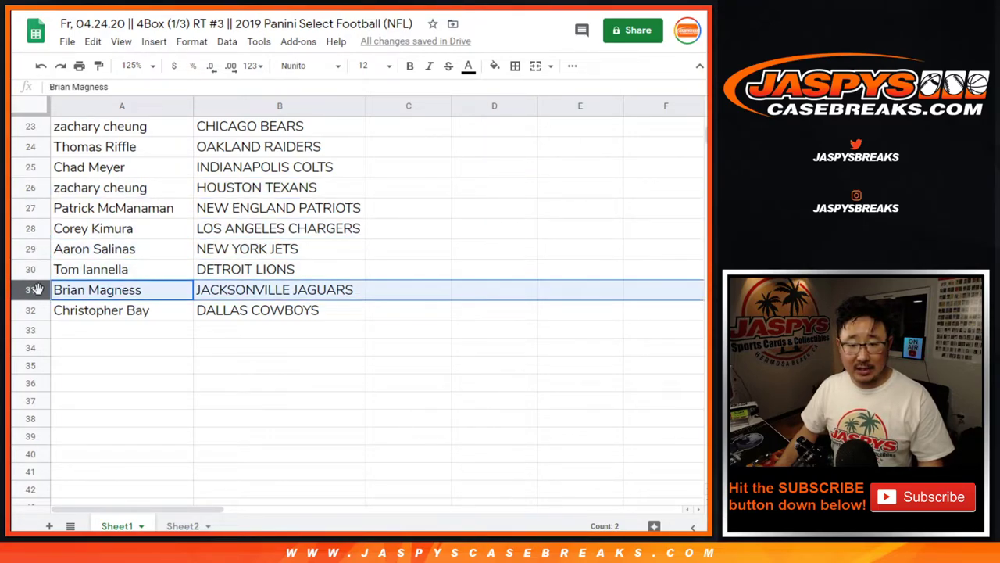
left_click(31, 310)
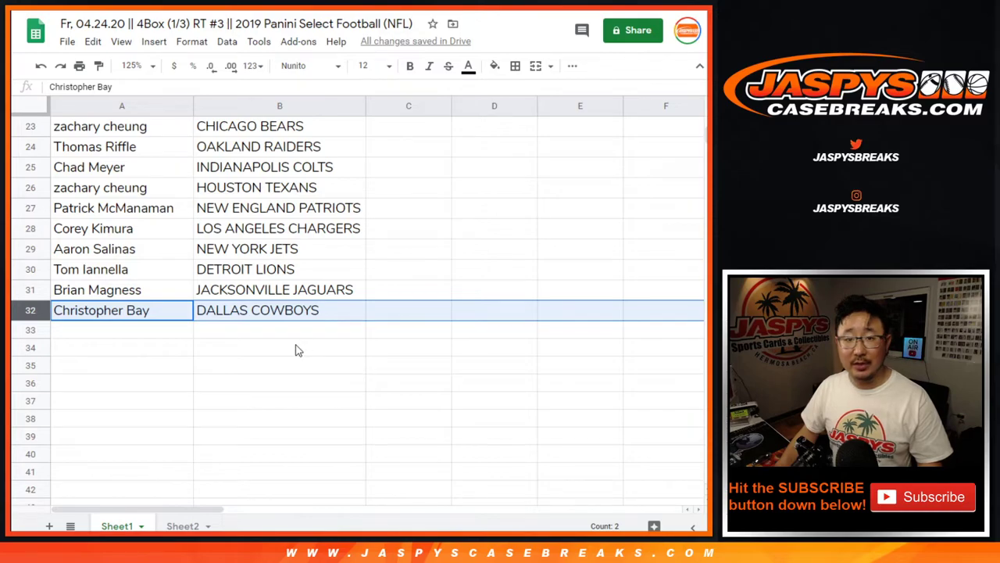
- Reduce the sheet zoom to 75% so the whole list of pairings fits in view
scroll(296, 350, "up", 6)
left_click(131, 66)
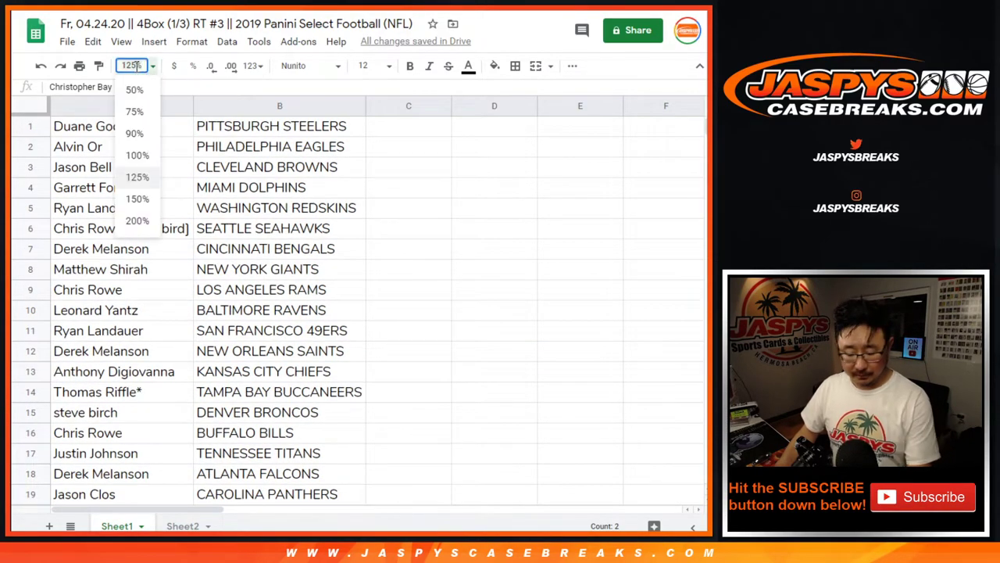
key("Return")
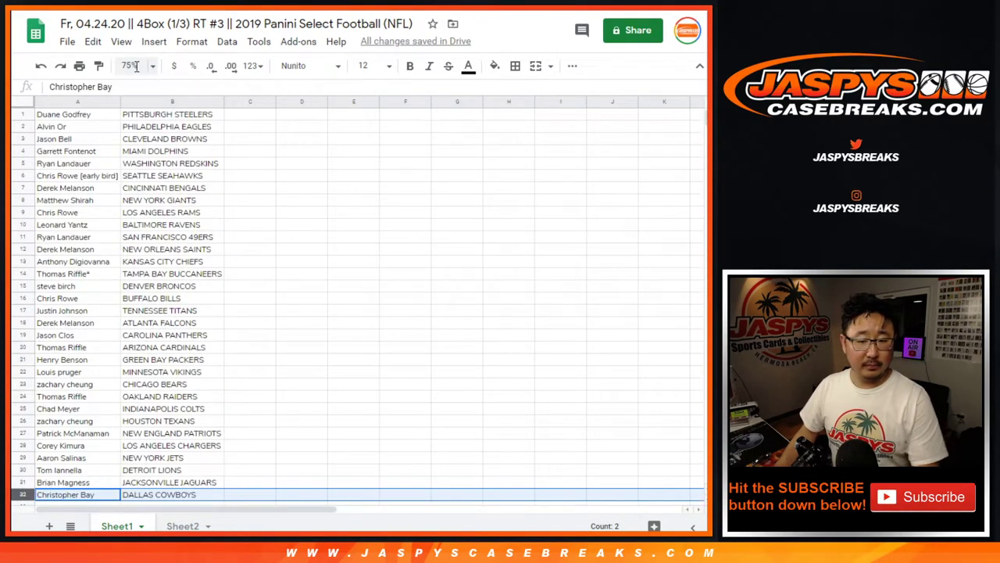
- Sort the whole sheet alphabetically by the team names in column B, A to Z
left_click(166, 102)
left_click(227, 41)
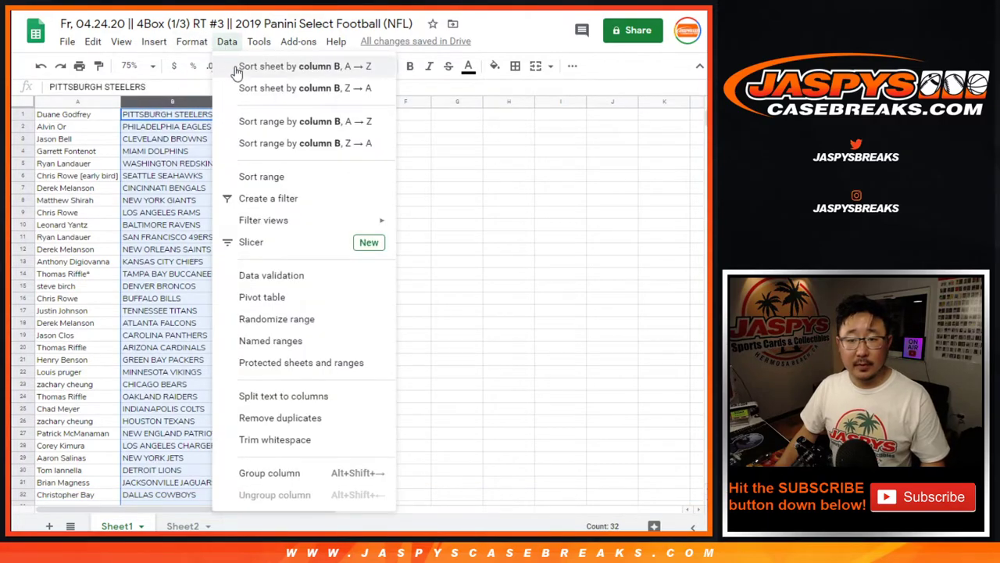
left_click(236, 68)
- Apply all borders to the whole table of participants and teams and center its text horizontally
left_click(94, 165)
key("ctrl+a")
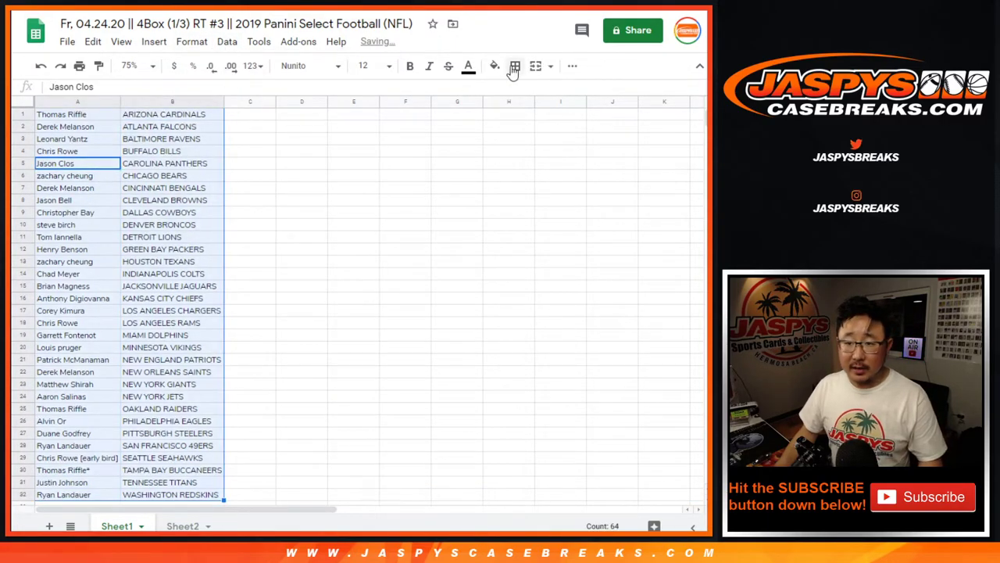
left_click(515, 66)
left_click(519, 93)
left_click(572, 65)
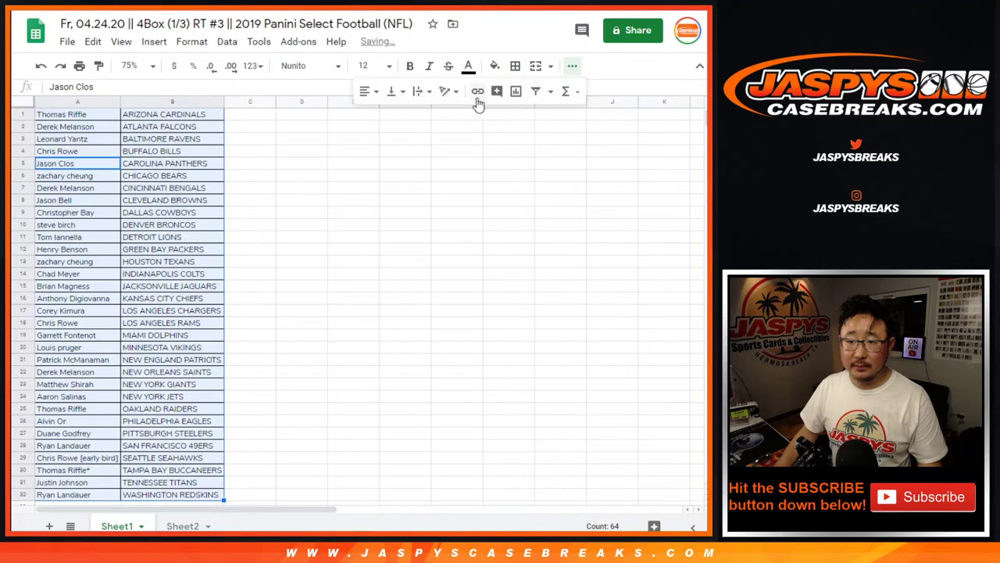
left_click(368, 91)
left_click(383, 113)
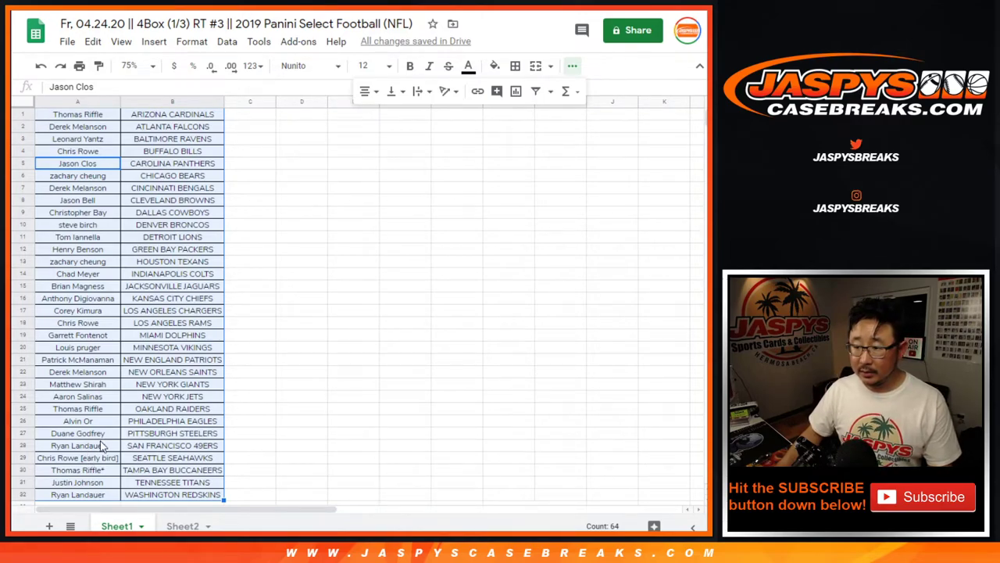
- Examine the San Francisco 49ers, New York Jets and Cincinnati Bengals rows, then clear the row highlight
left_click(23, 446)
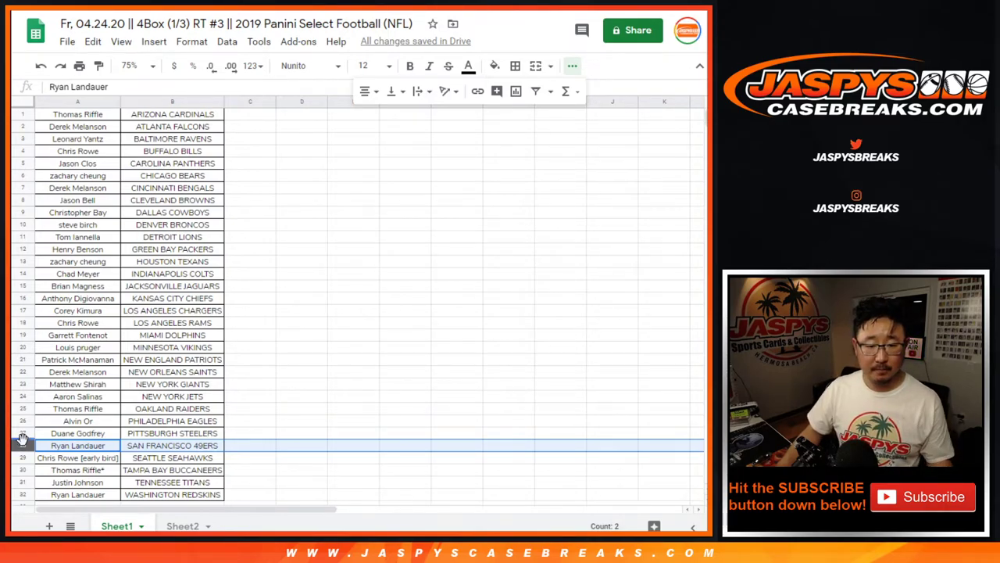
left_click(21, 396)
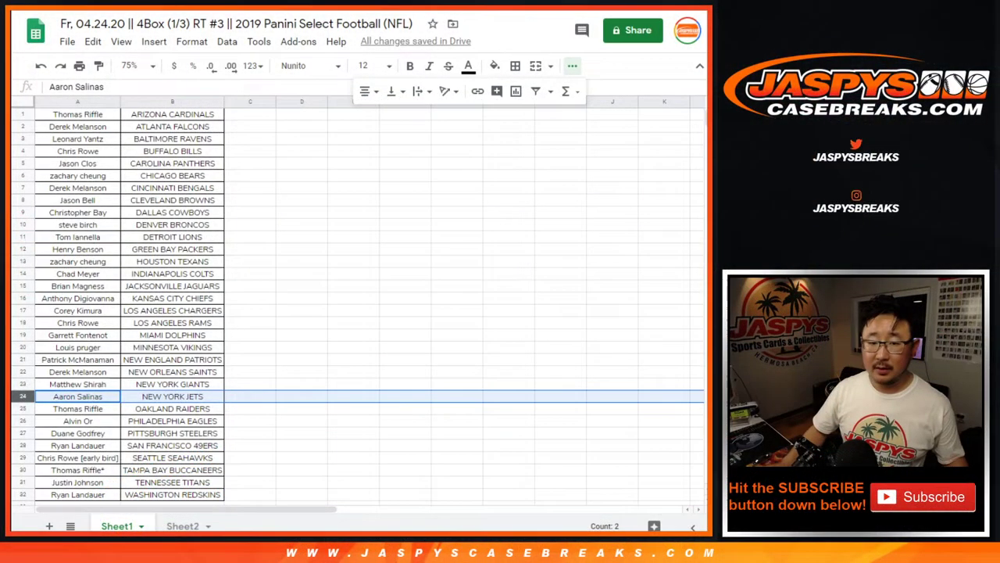
left_click(23, 188)
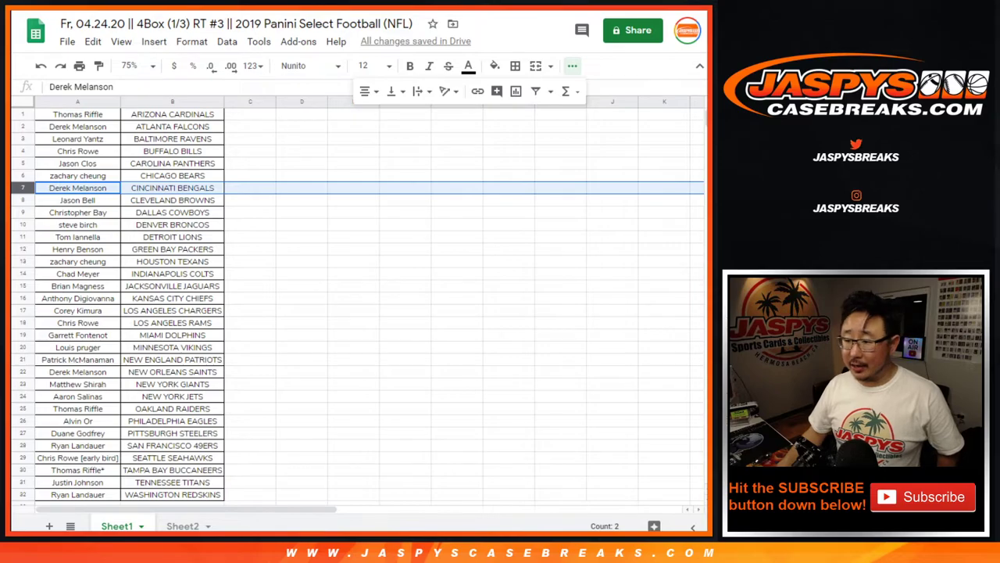
left_click(468, 203)
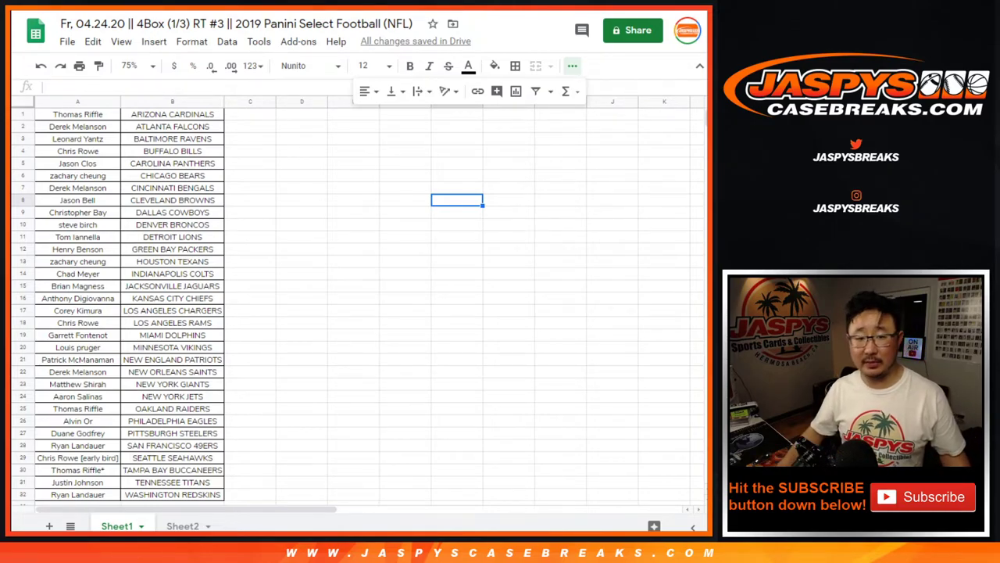
- Send the current sheet to print in portrait orientation with the workbook title in the header
left_click(78, 67)
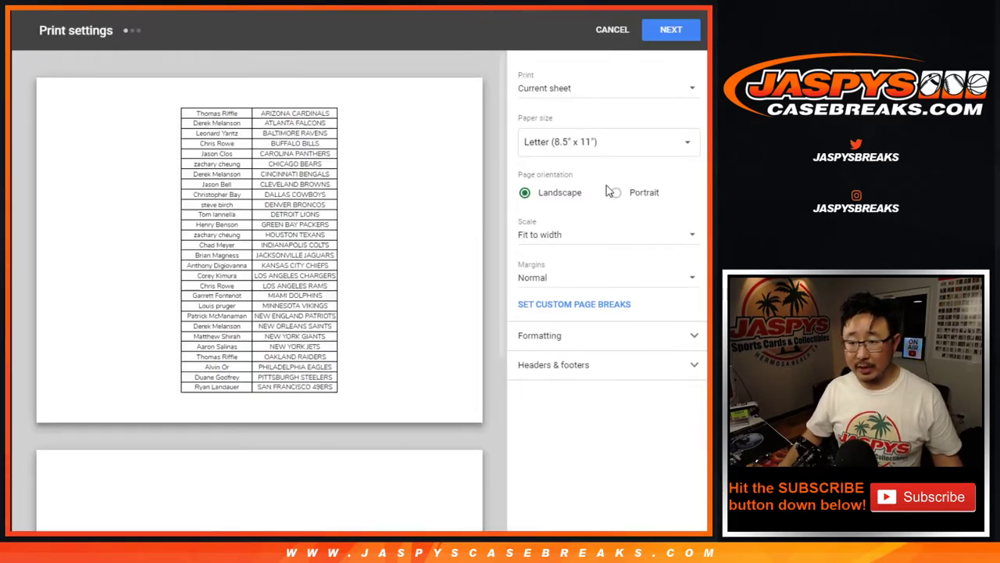
left_click(615, 193)
left_click(557, 370)
left_click(546, 417)
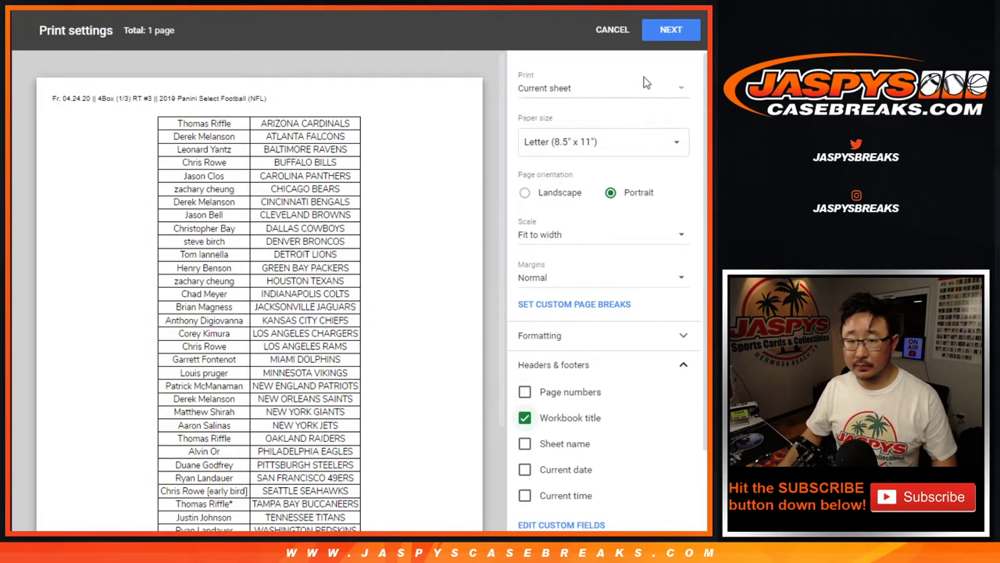
left_click(669, 29)
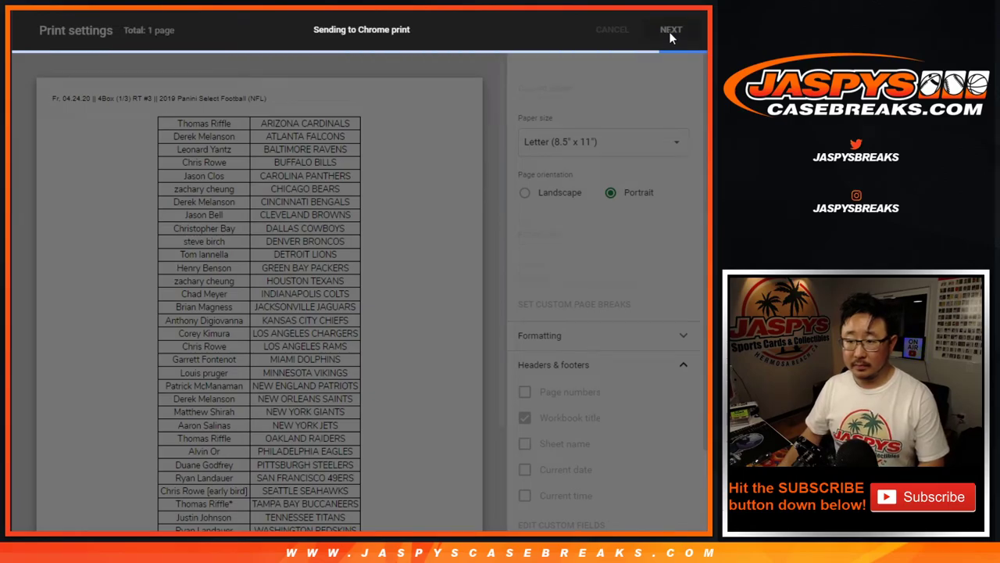
key("Escape")
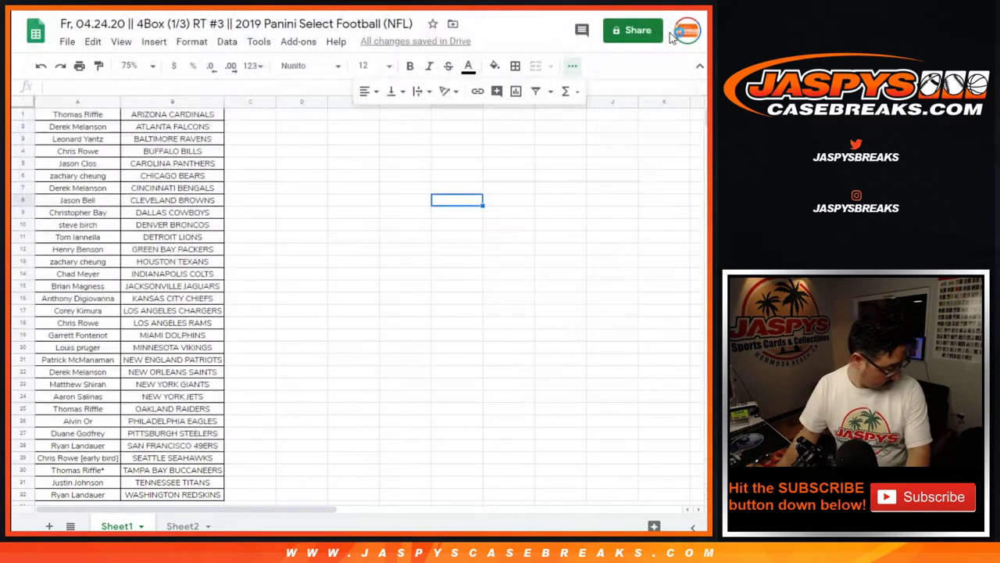